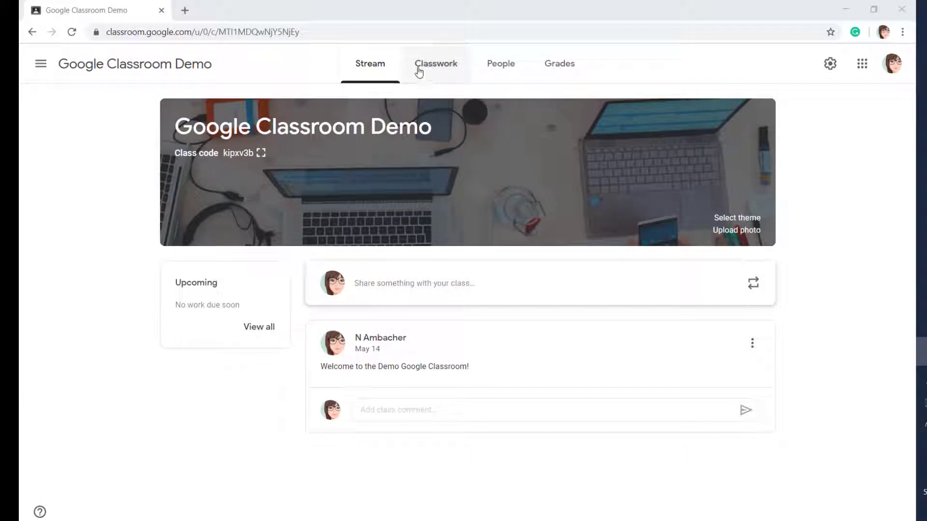
Create a new question in the class's classwork with the text "How did you like that article?"
click(429, 68)
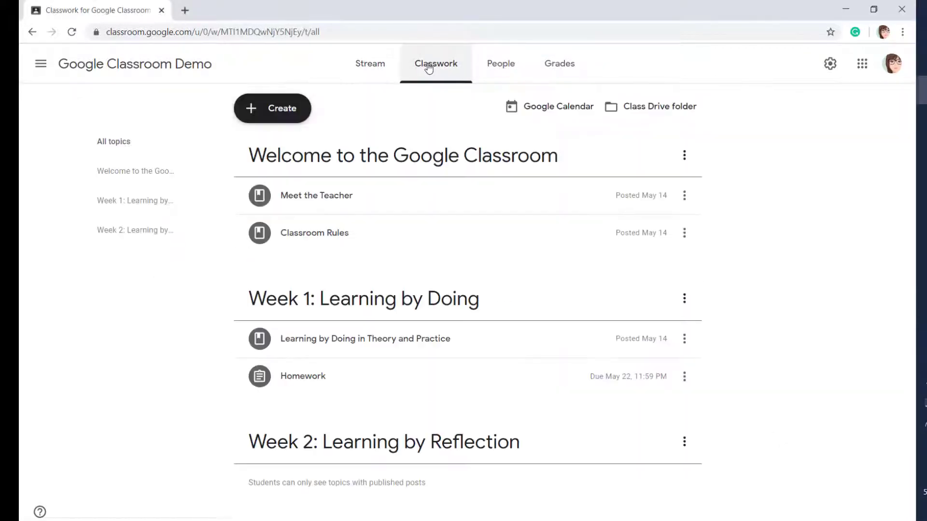
click(295, 117)
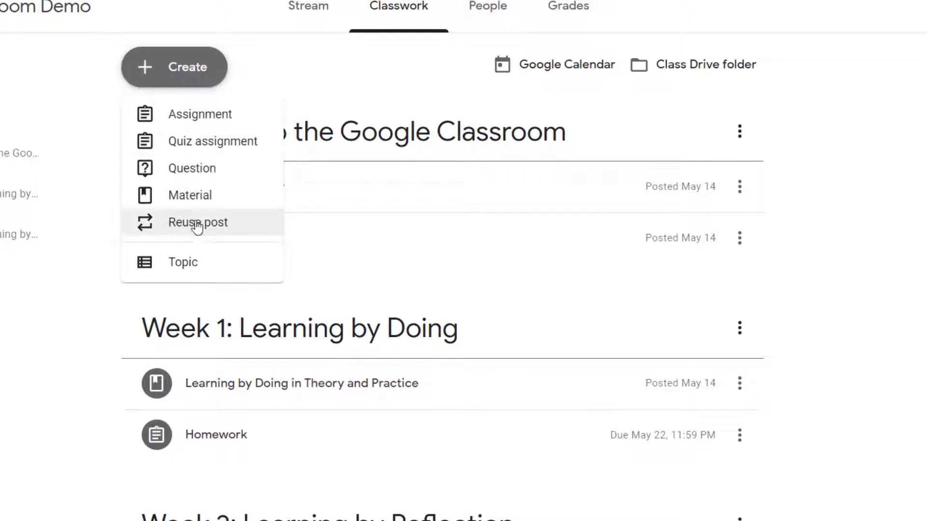
click(200, 172)
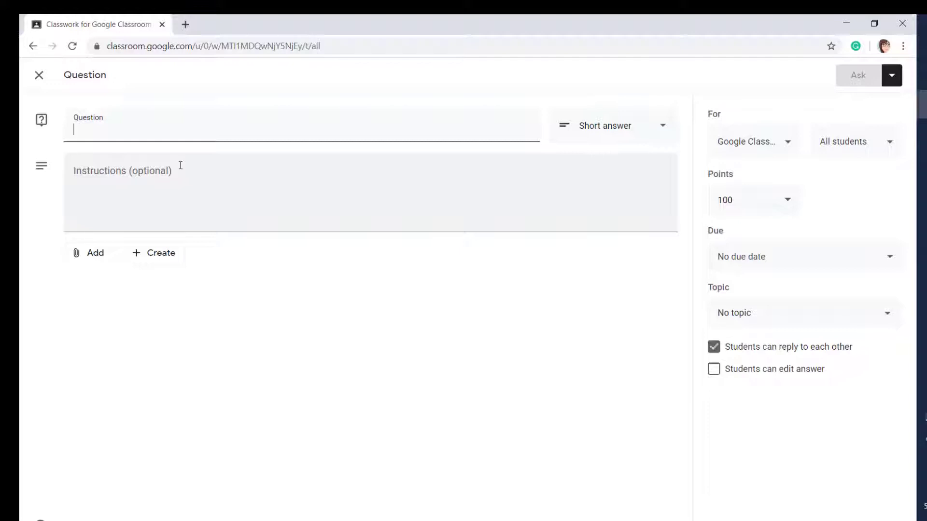
text(H)
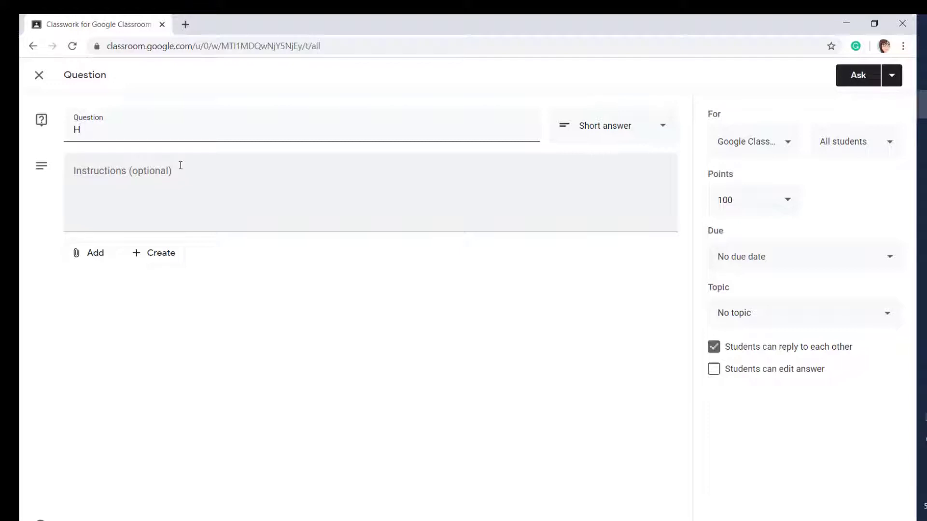
text(ow did you like that article)
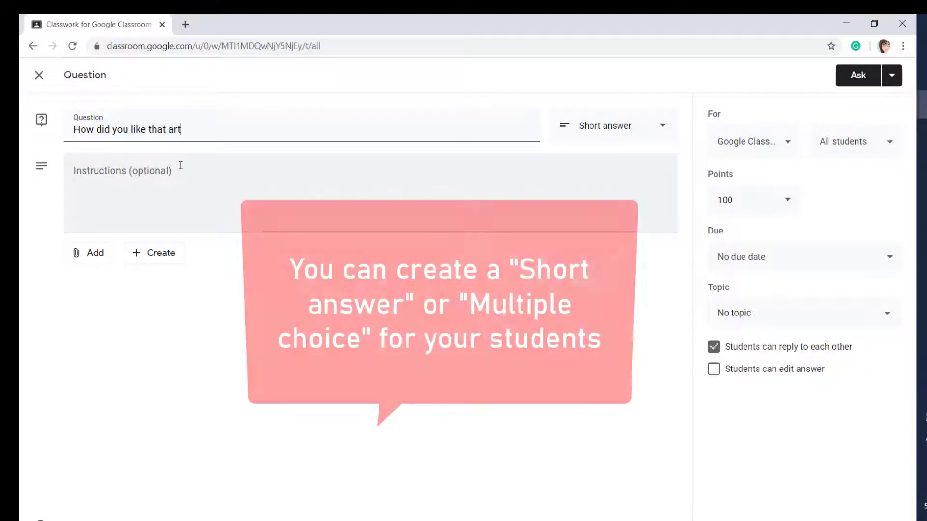
text(?)
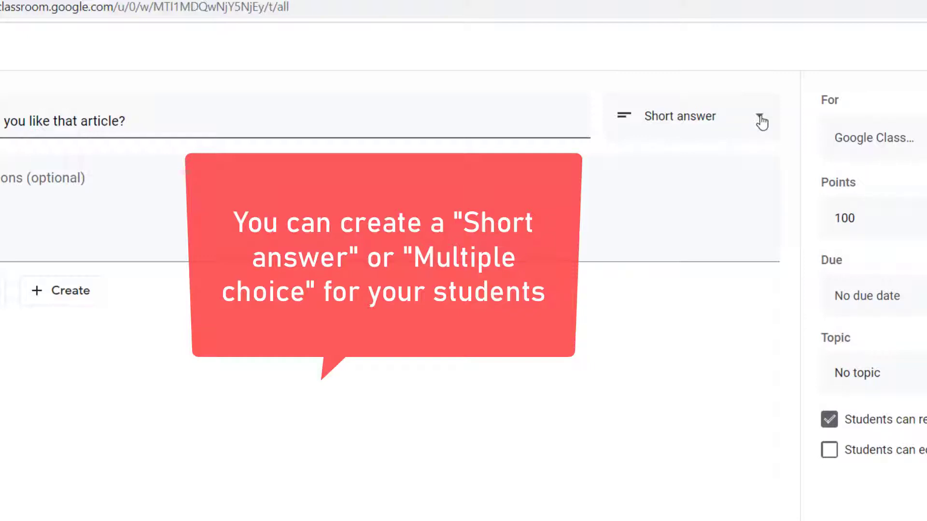
click(761, 121)
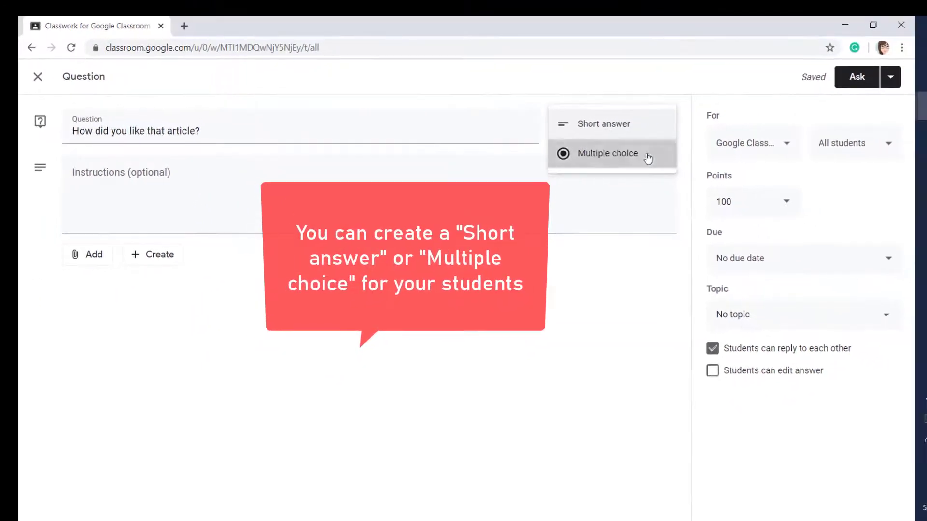
click(648, 159)
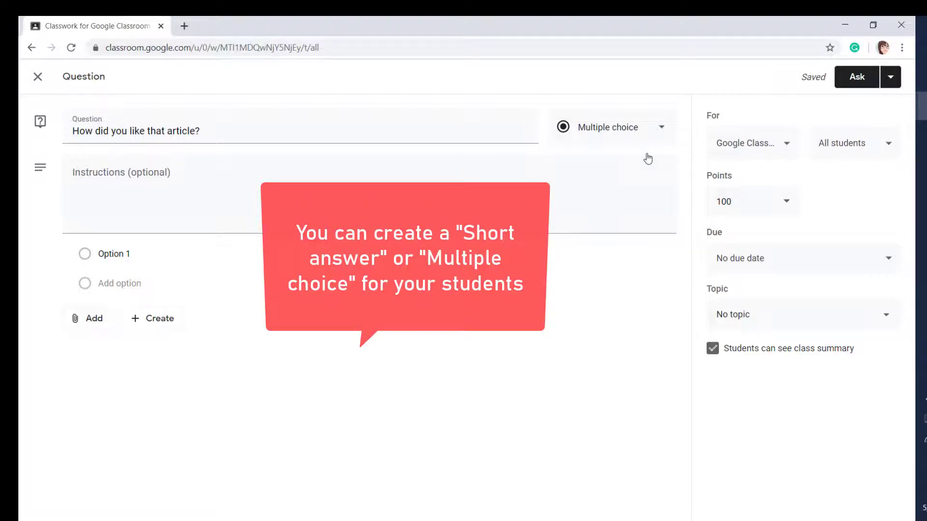
click(662, 130)
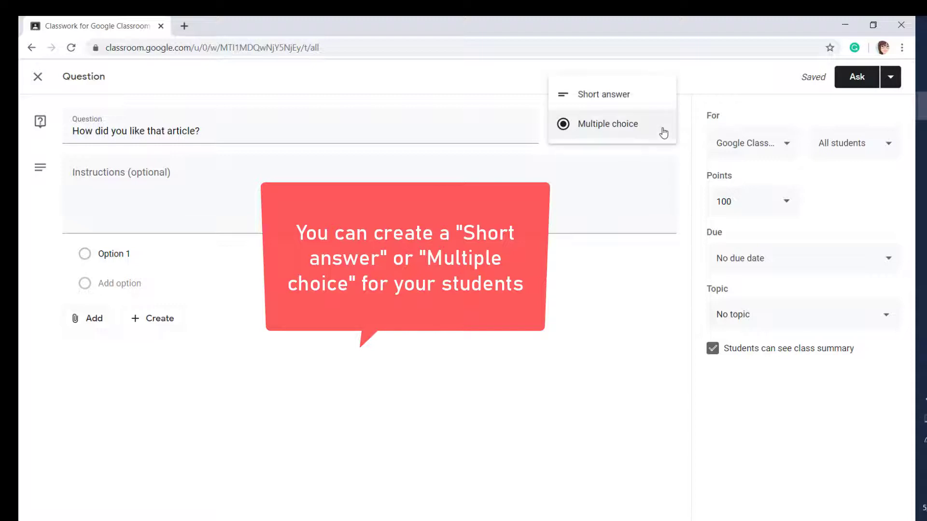
click(624, 103)
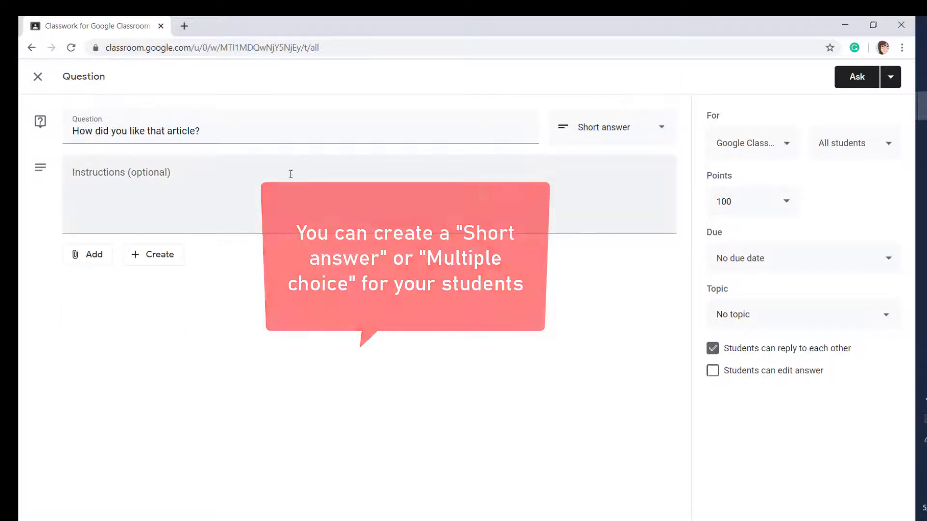
Enter "Please let me know!" as the question's instructions
click(105, 173)
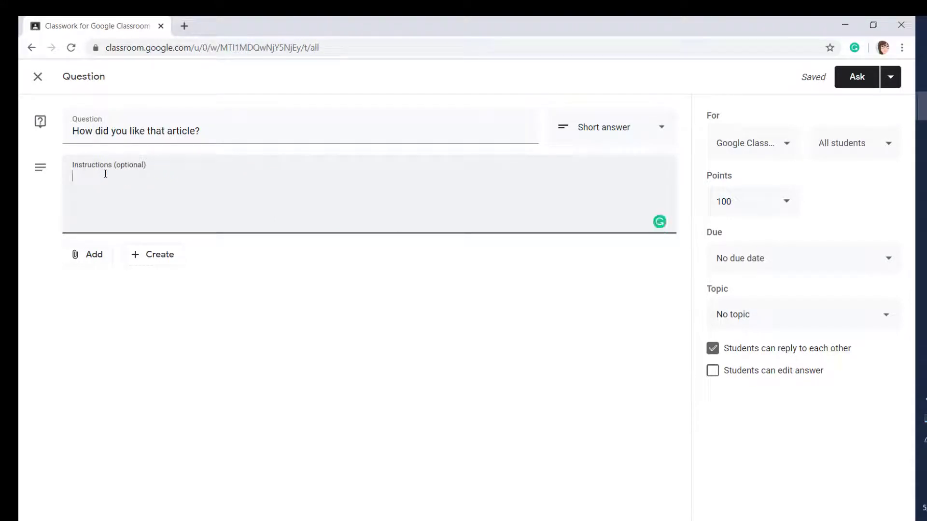
text(Please let me )
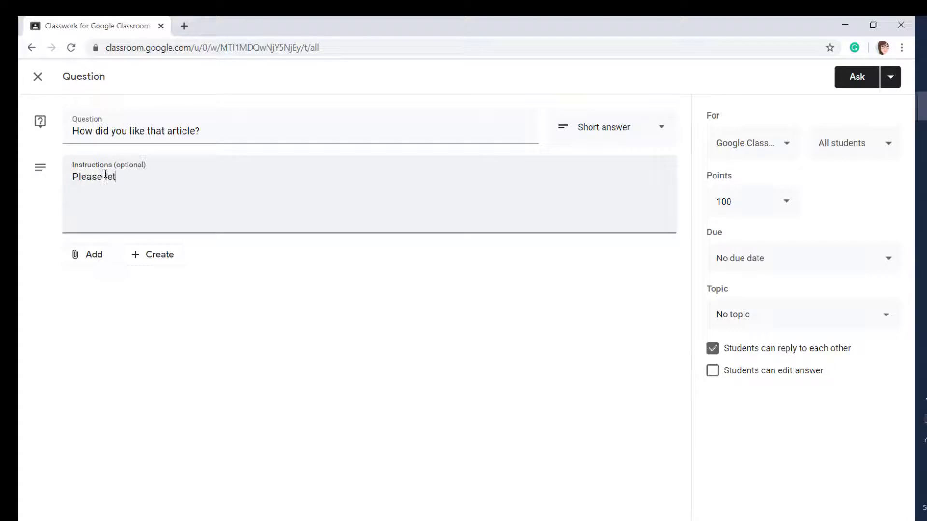
text(know!)
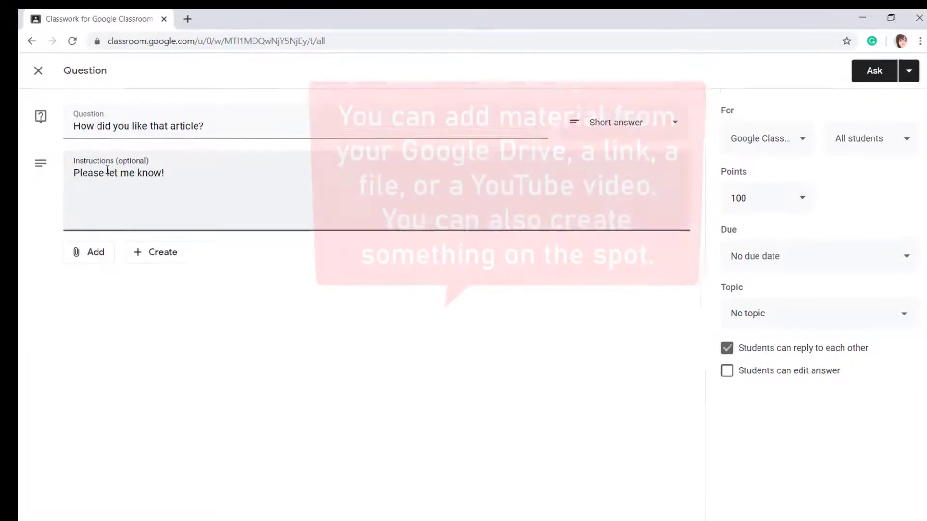
click(103, 256)
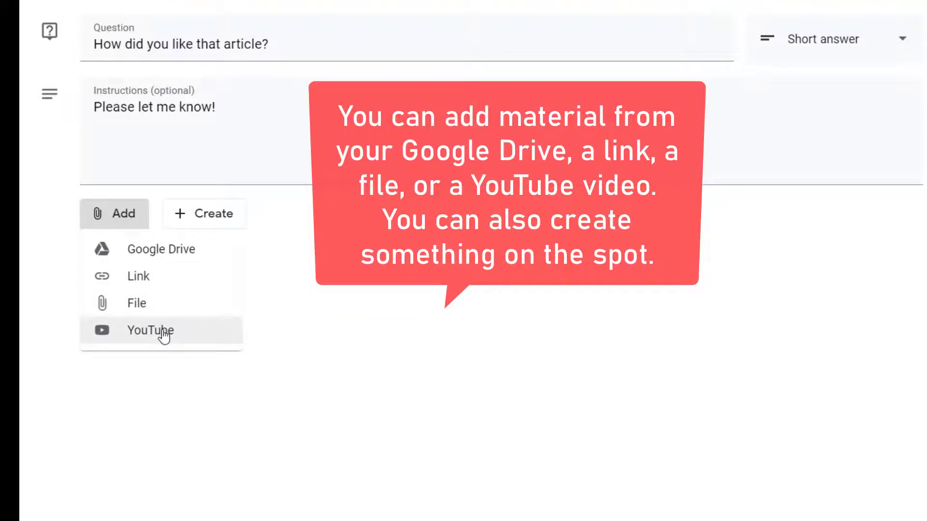
click(244, 216)
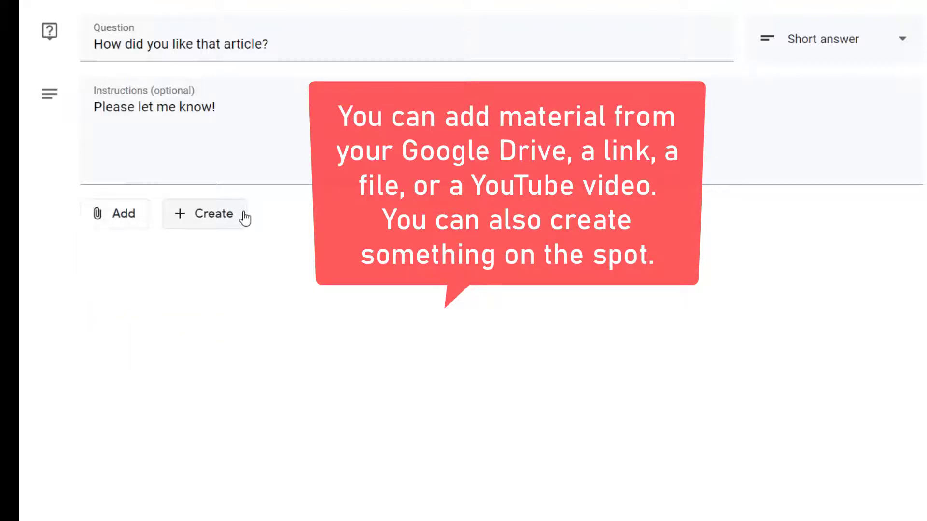
click(244, 217)
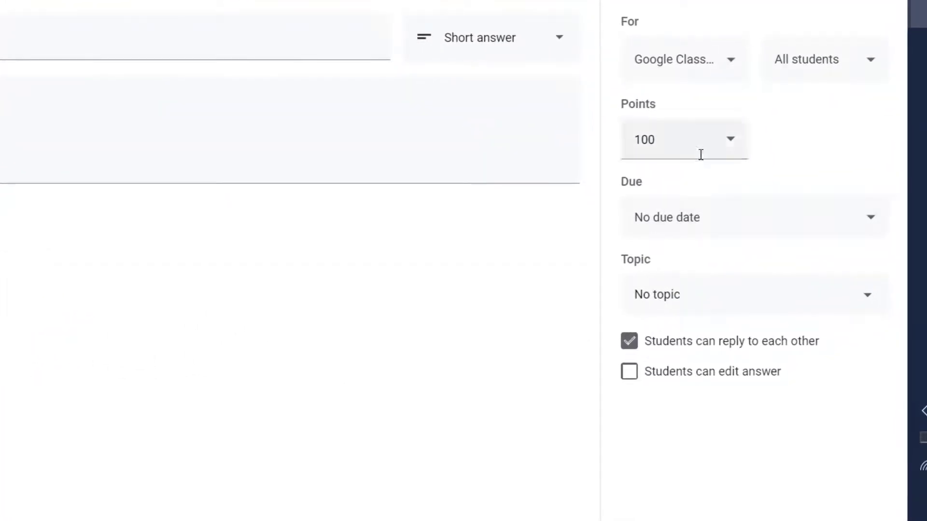
click(732, 63)
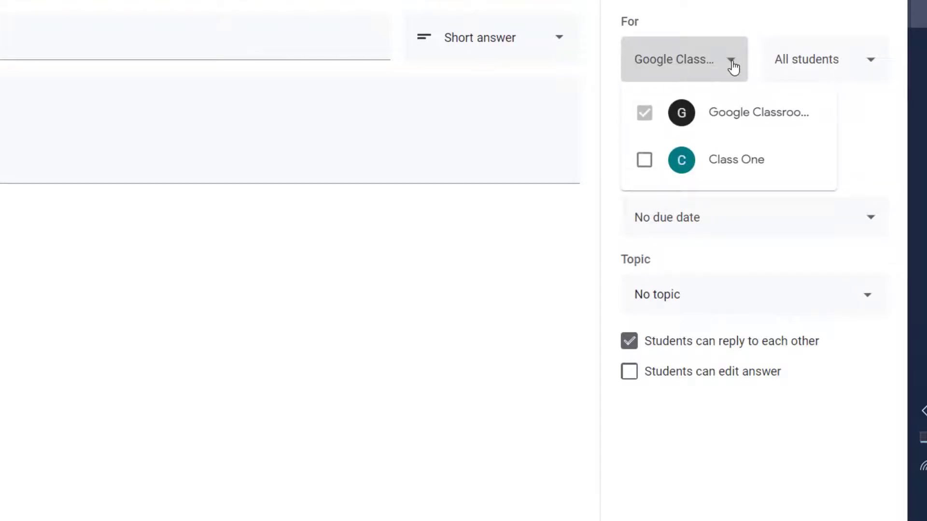
click(647, 162)
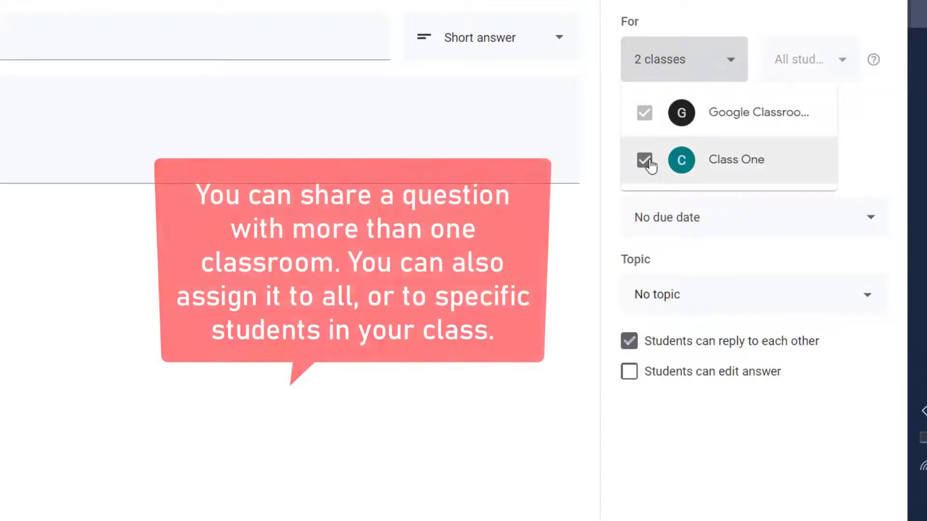
click(648, 162)
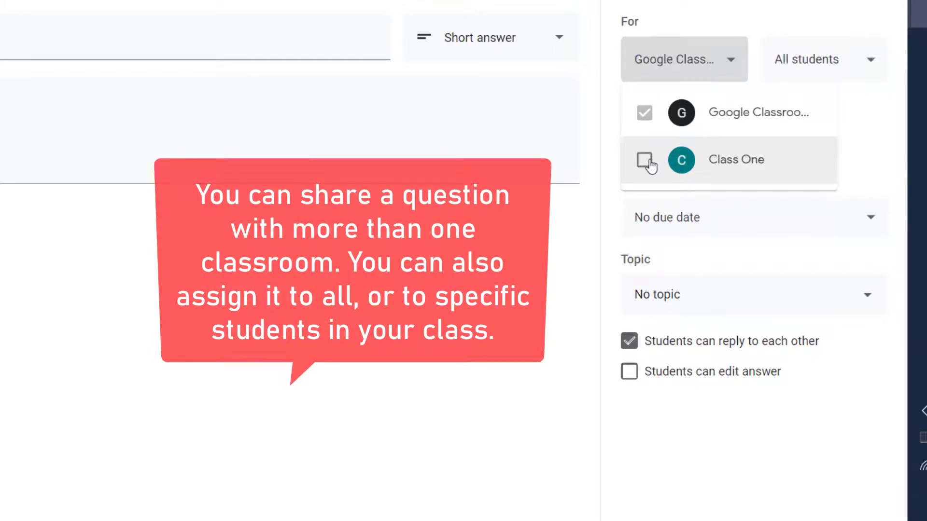
click(874, 67)
click(874, 68)
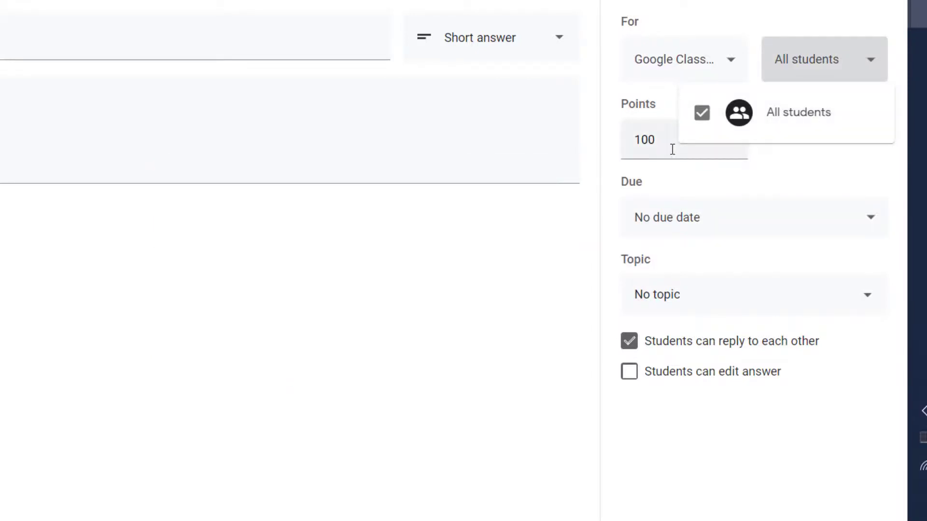
Make the question ungraded and set its due date to May 25, 2020
click(673, 147)
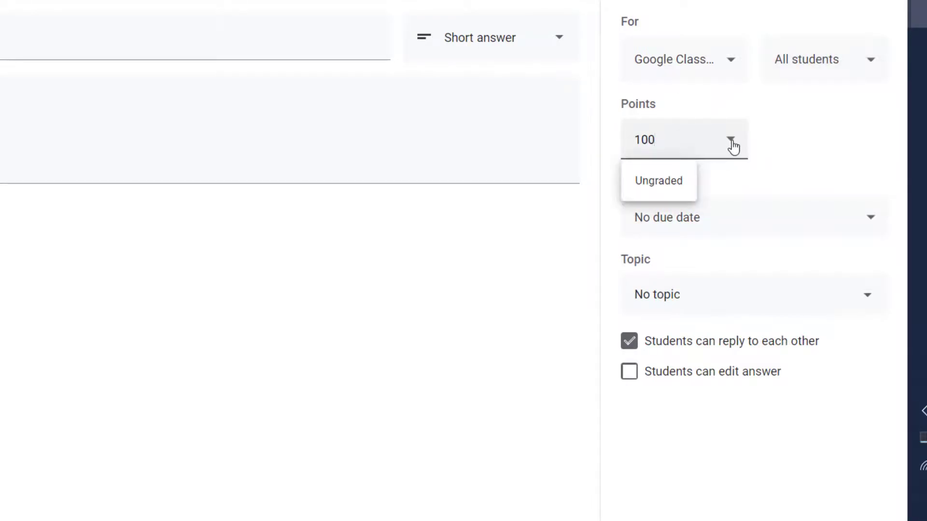
click(682, 187)
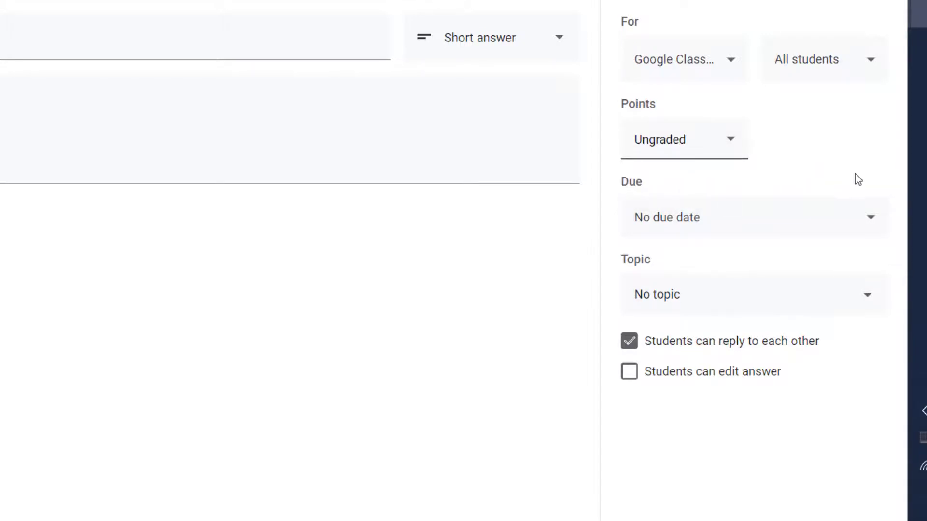
click(871, 225)
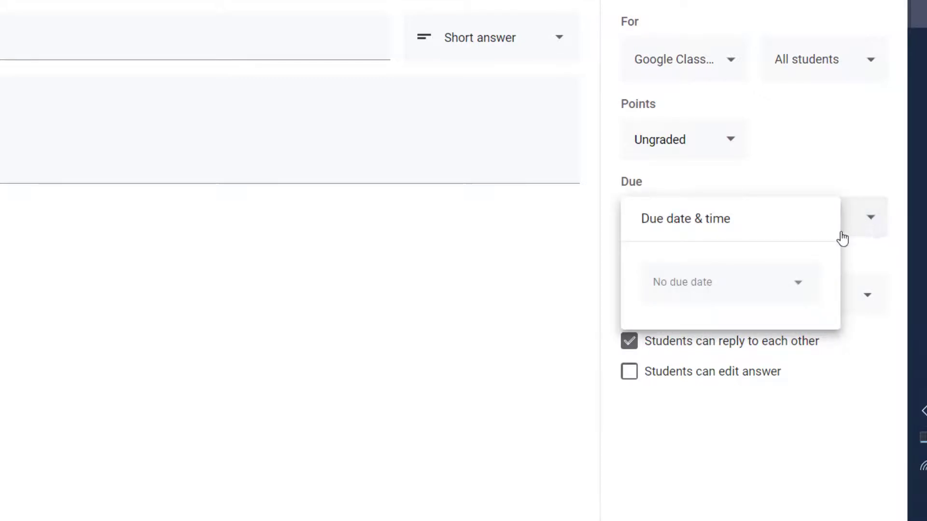
click(799, 285)
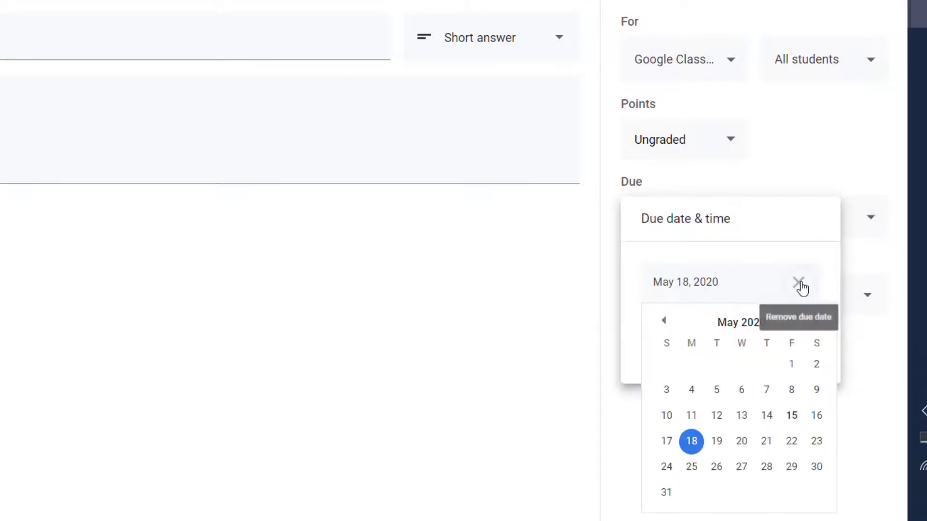
click(689, 468)
click(763, 346)
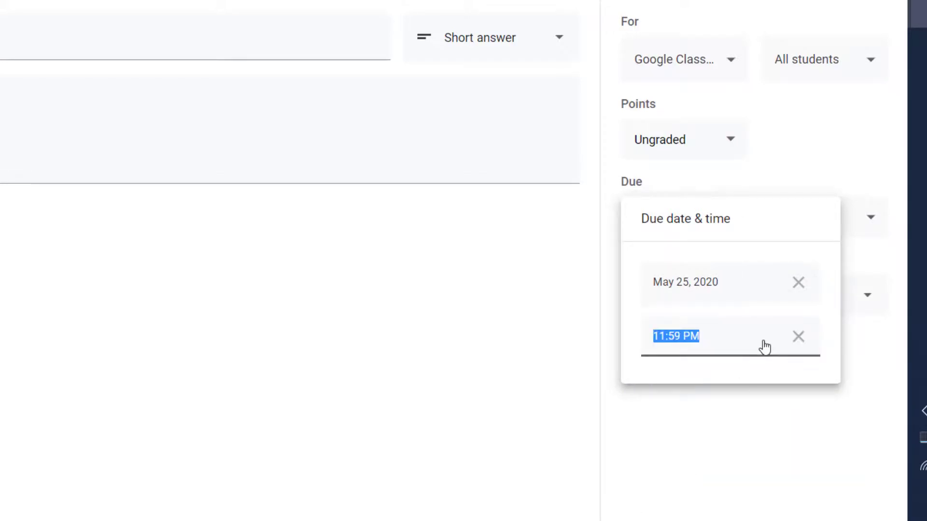
click(879, 248)
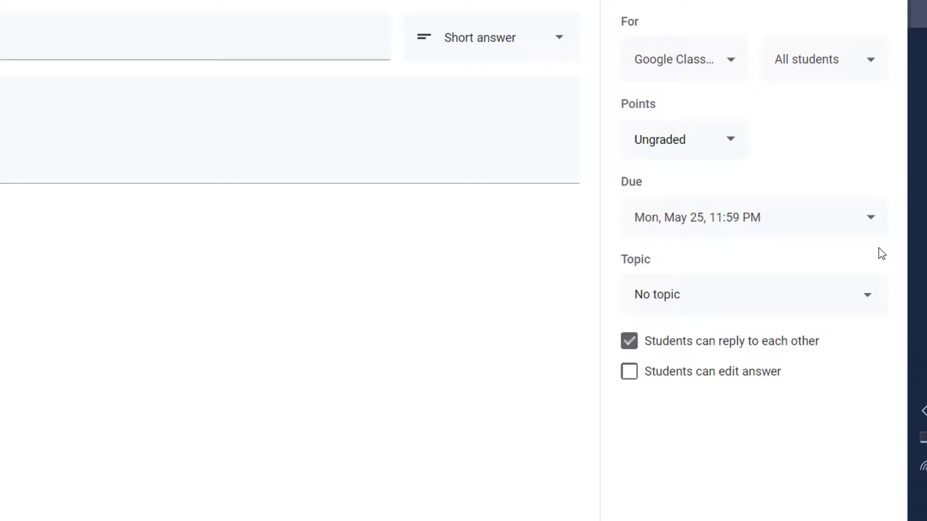
File the question under the topic "Week 2: Learning by Reflection" and allow students to edit their answers
click(867, 307)
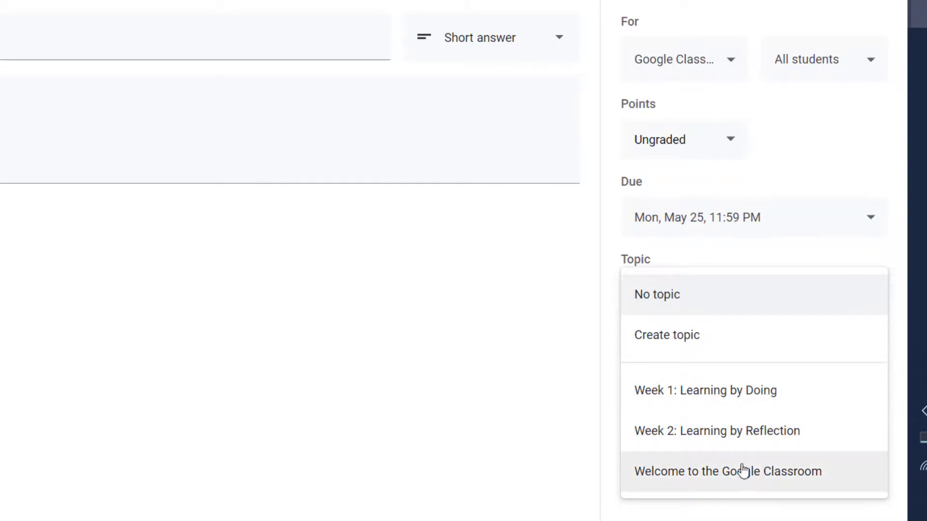
click(747, 438)
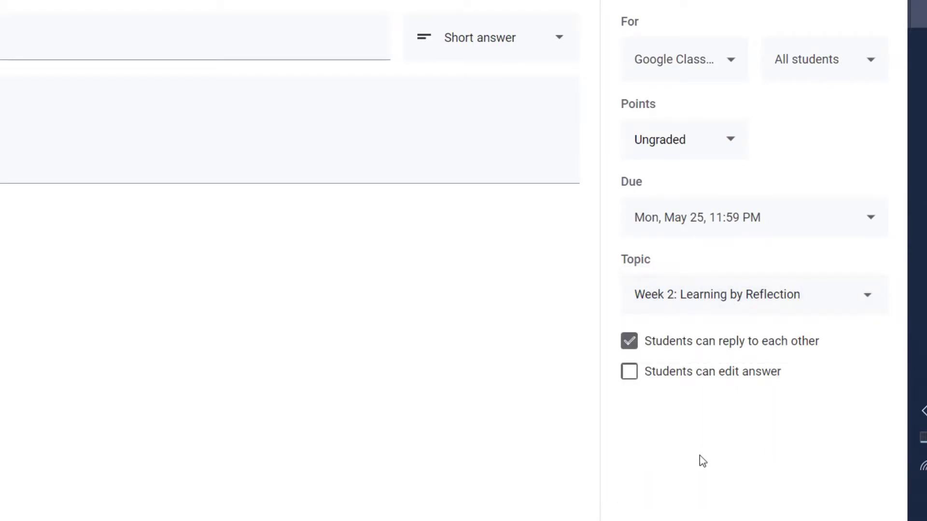
click(630, 373)
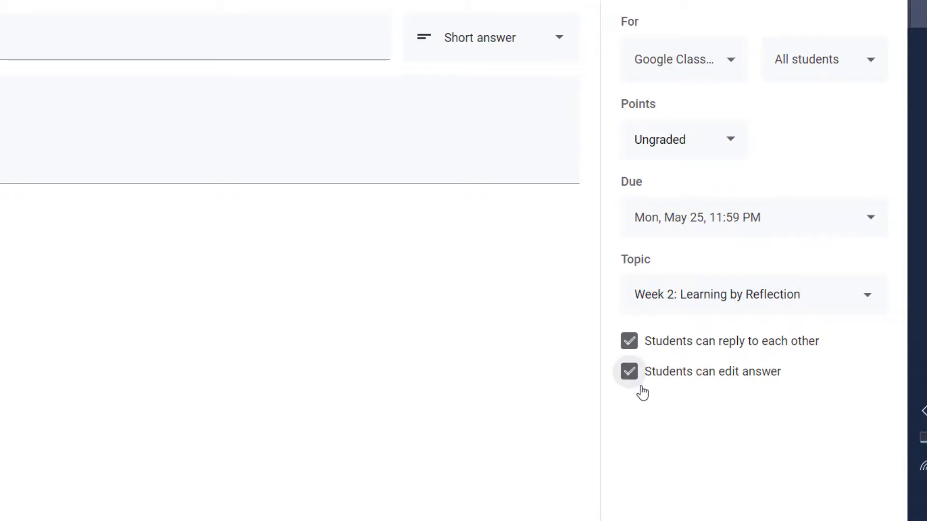
click(631, 343)
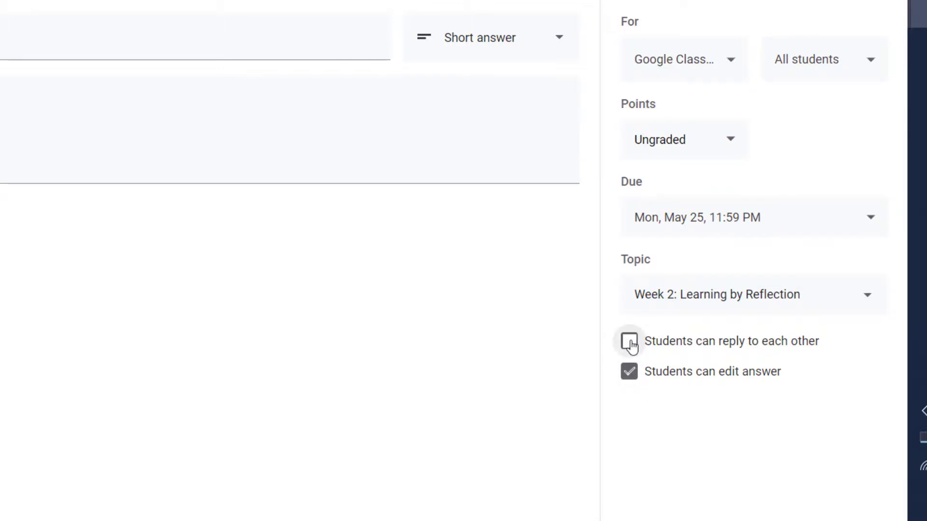
click(630, 344)
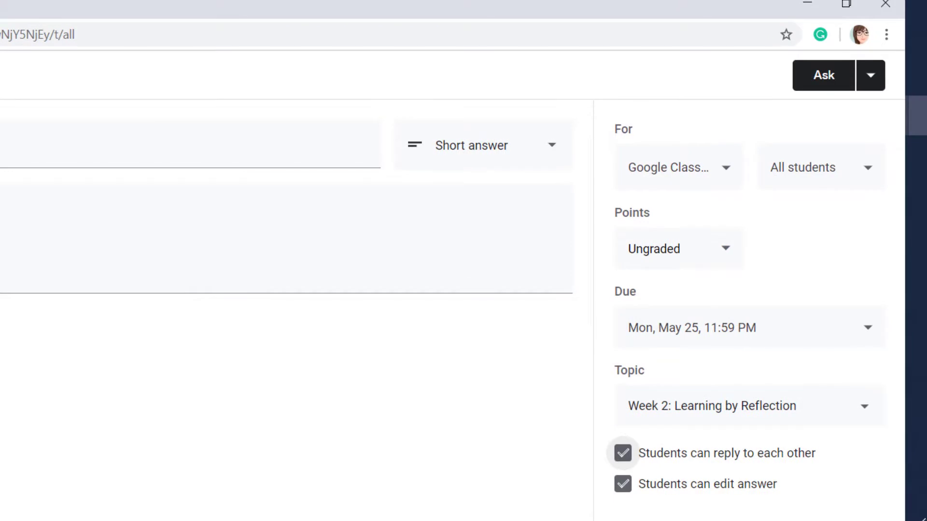
Post the question to the class immediately instead of scheduling it or saving it as a draft
click(871, 76)
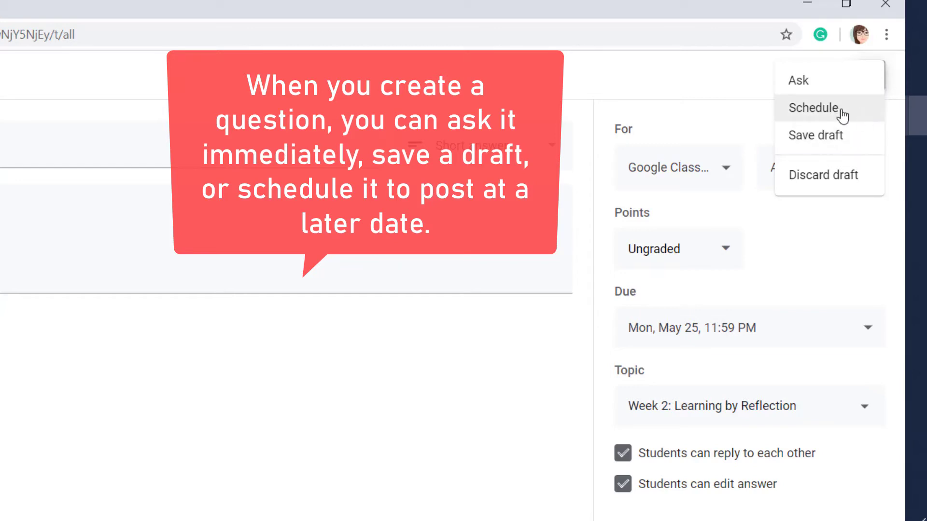
click(797, 82)
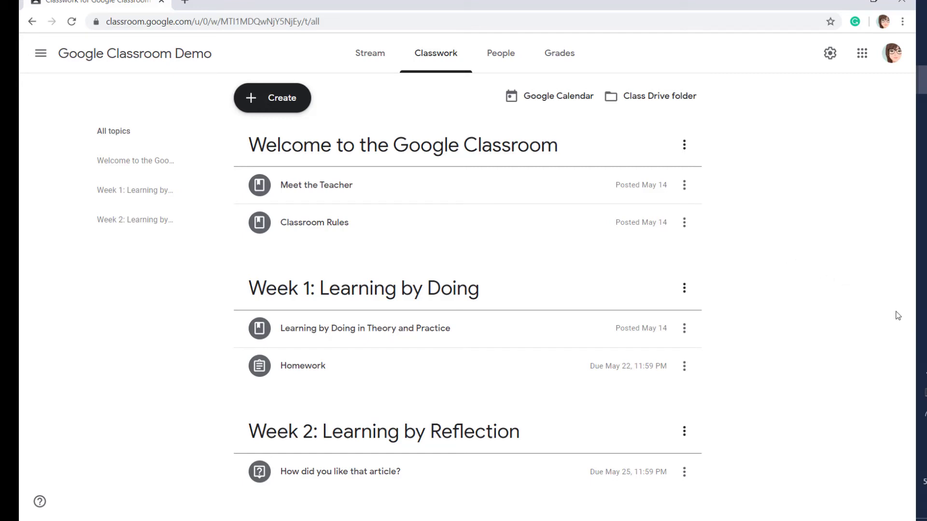
click(922, 342)
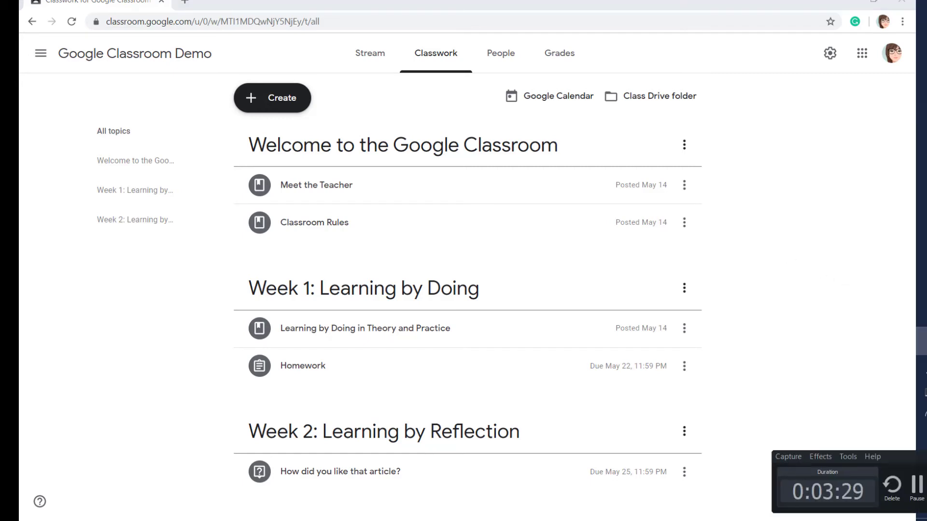